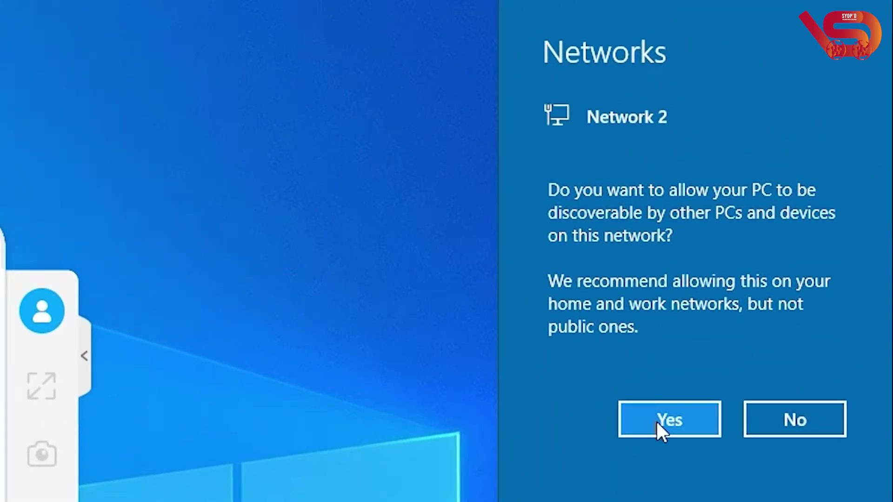
Allow the PC to be discoverable on Network 2, and open Internet Explorer in a maximized window.
left_click(657, 422)
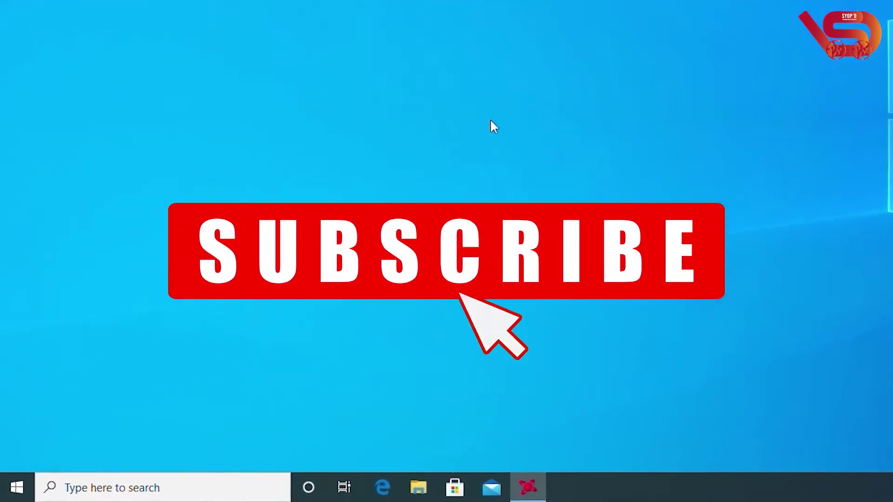
left_click(15, 489)
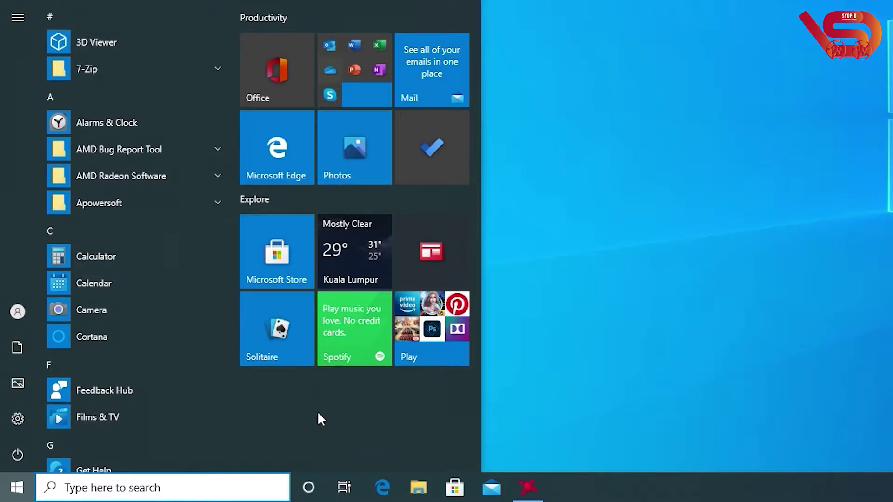
type("i")
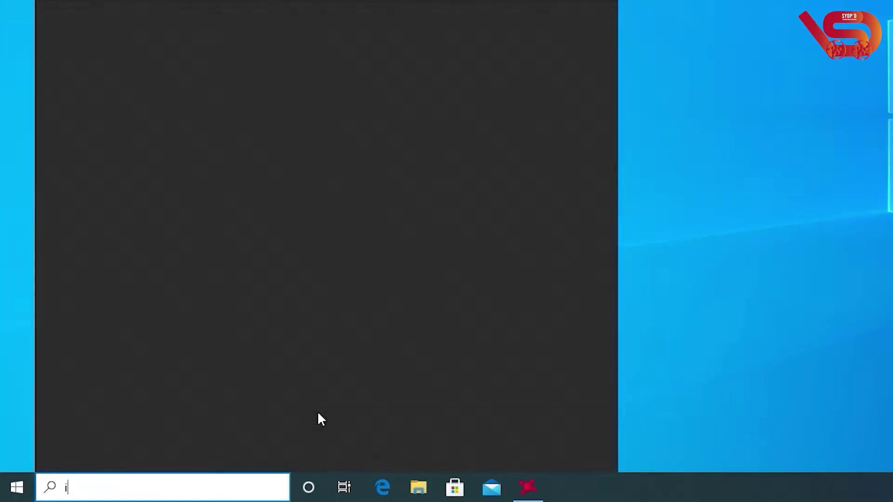
type("nternet")
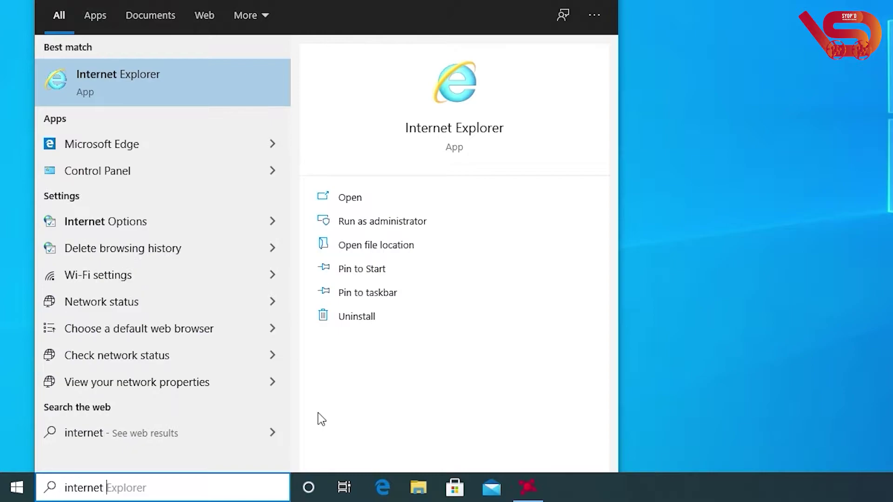
type(" explorer")
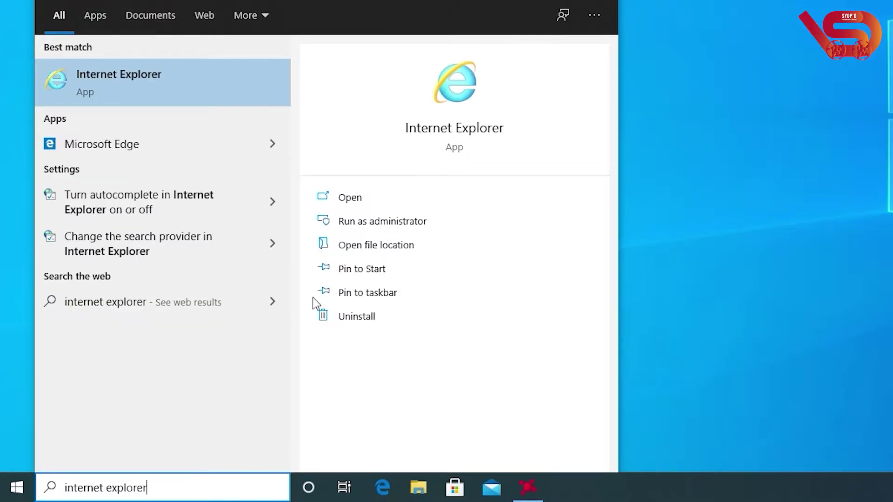
left_click(199, 73)
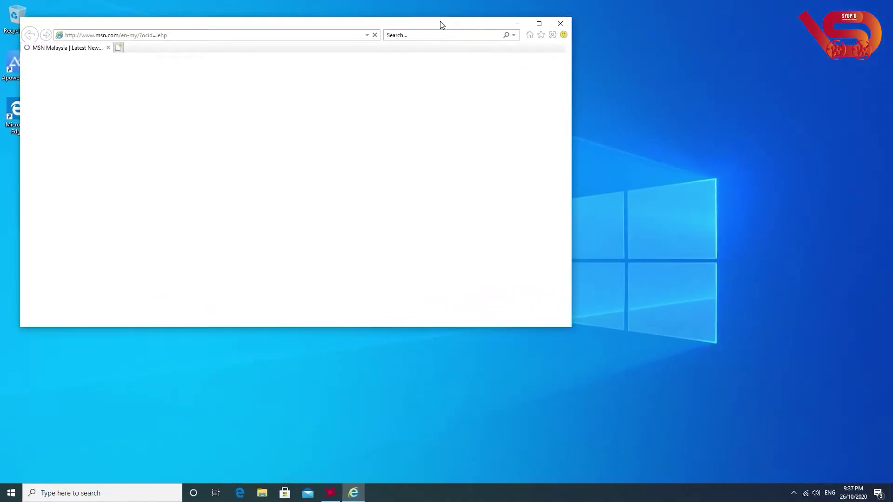
left_click(538, 24)
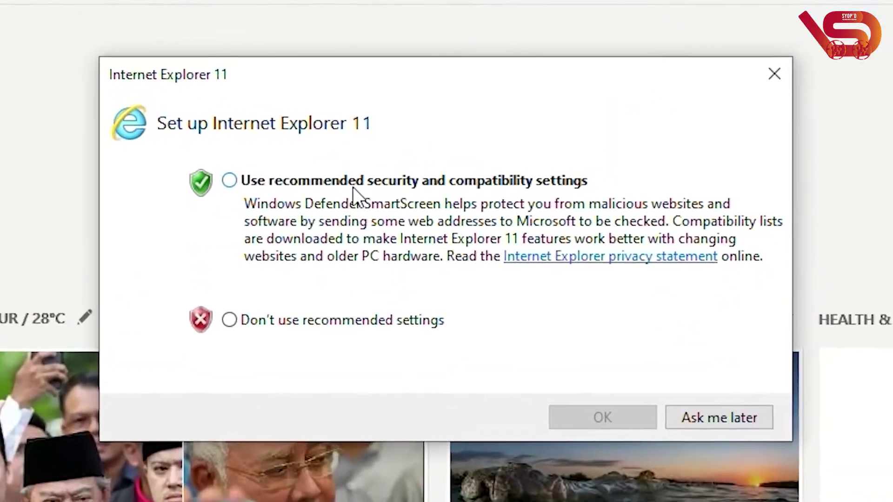
Set up Internet Explorer 11 with the recommended security and compatibility settings, and close the extra Microsoft page.
left_click(410, 215)
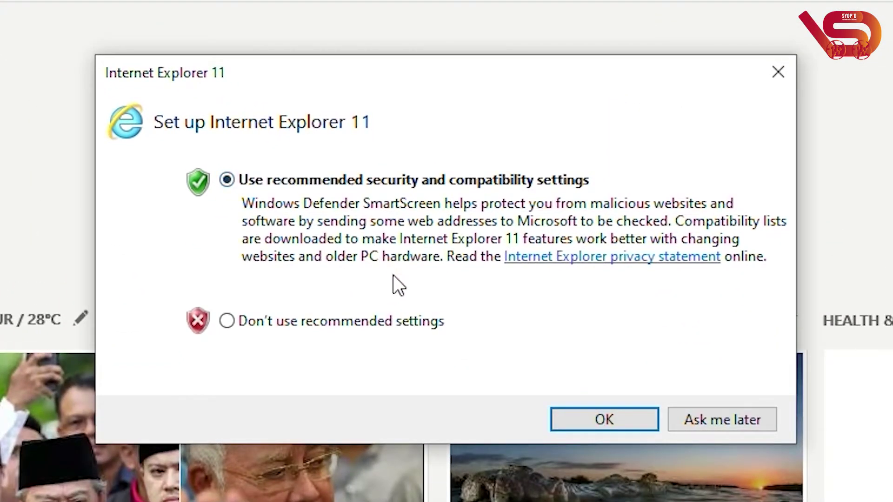
left_click(598, 420)
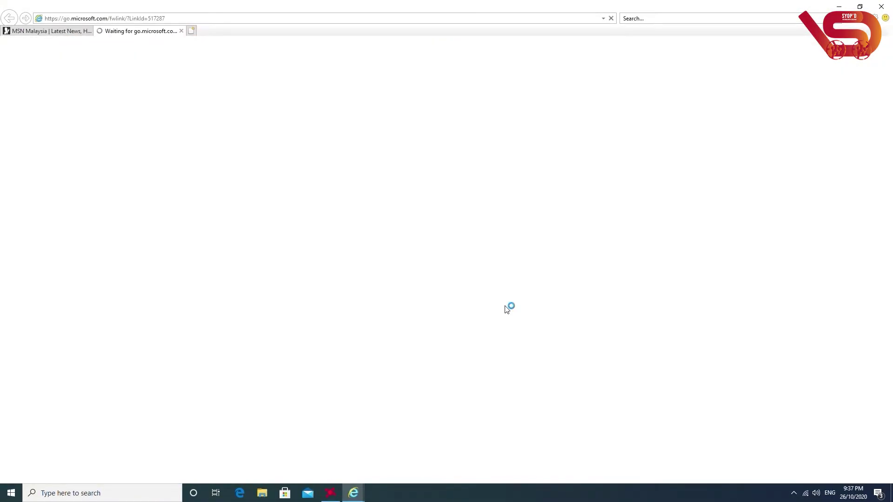
left_click(182, 32)
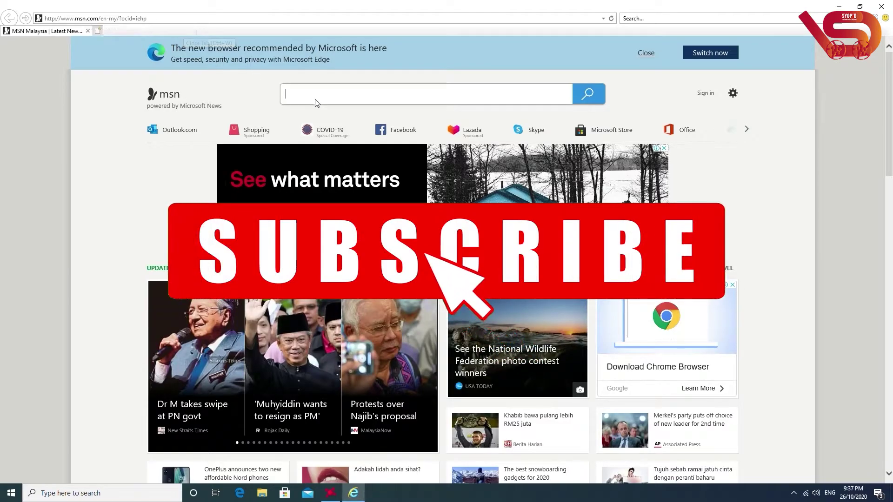
key("alt+d")
type("www.google.co")
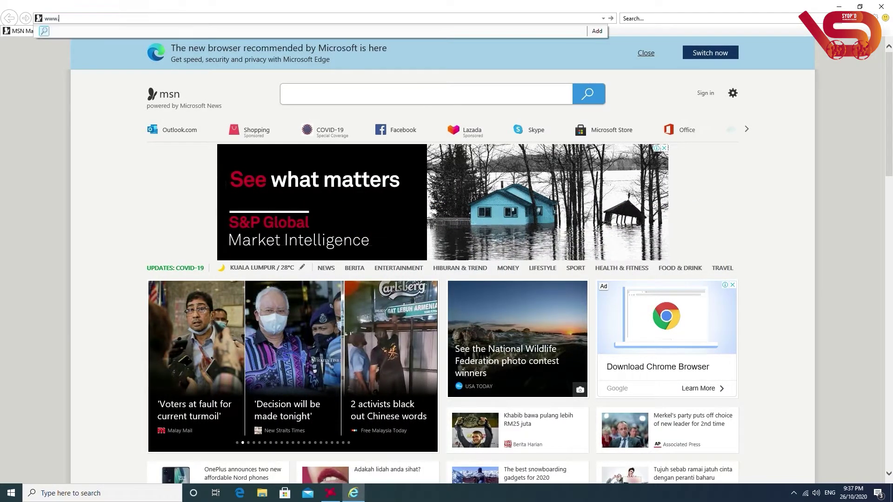
type("m")
key("Return")
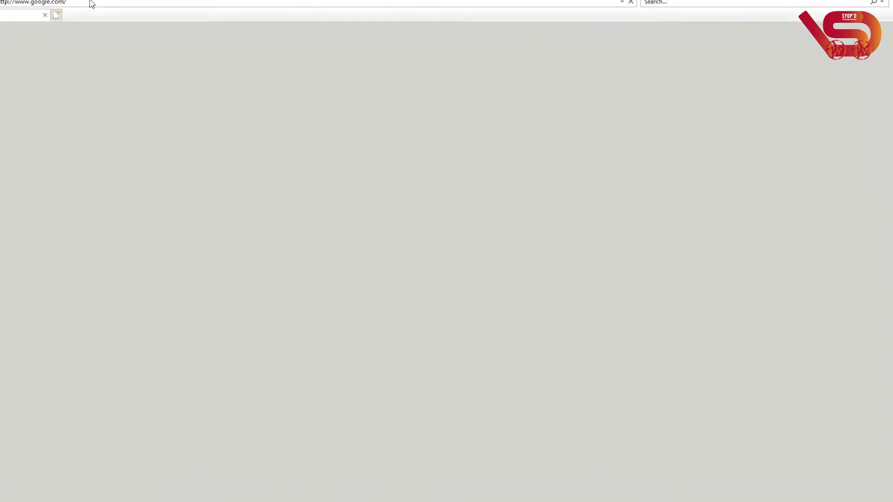
type("driver booster")
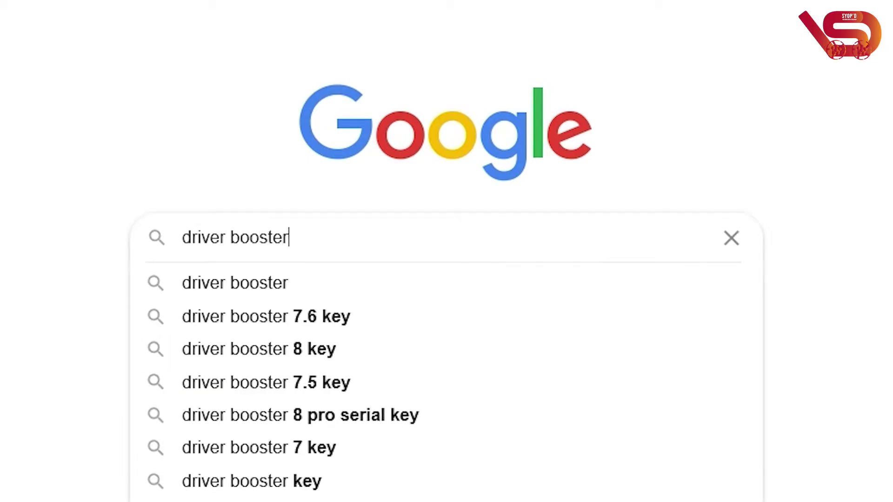
left_click(268, 292)
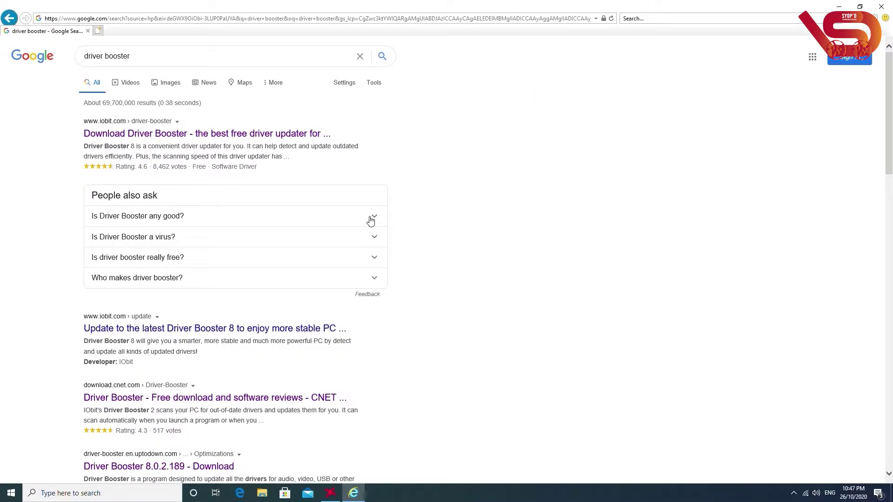
Open the Uptodown result "Driver Booster 8.0.2.189 - Download" and download the latest version of the program.
scroll(468, 233, "down", 5)
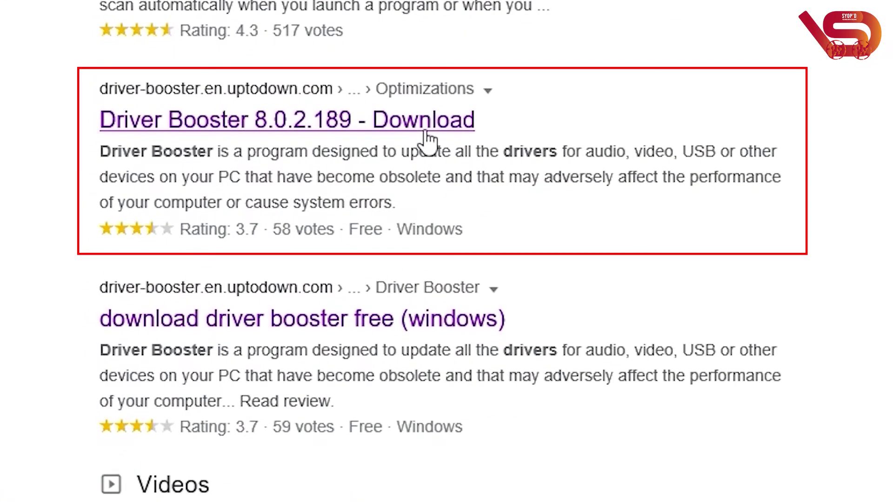
left_click(425, 134)
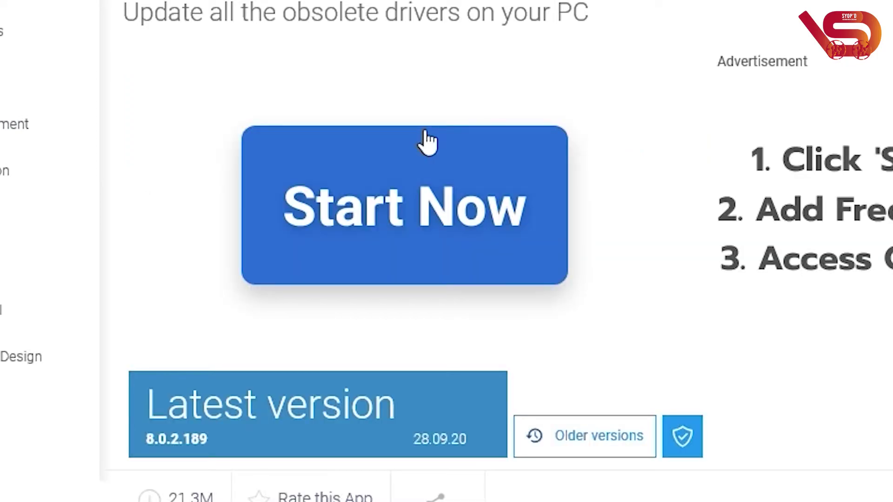
left_click(418, 441)
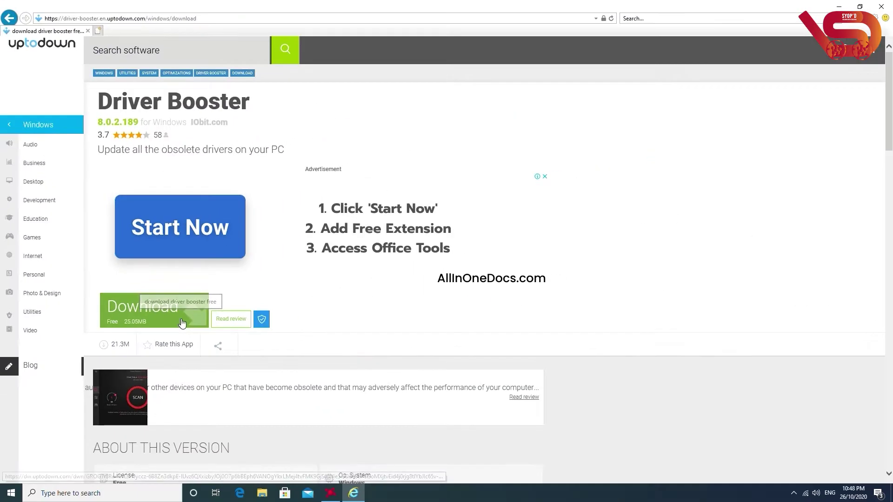
left_click(182, 323)
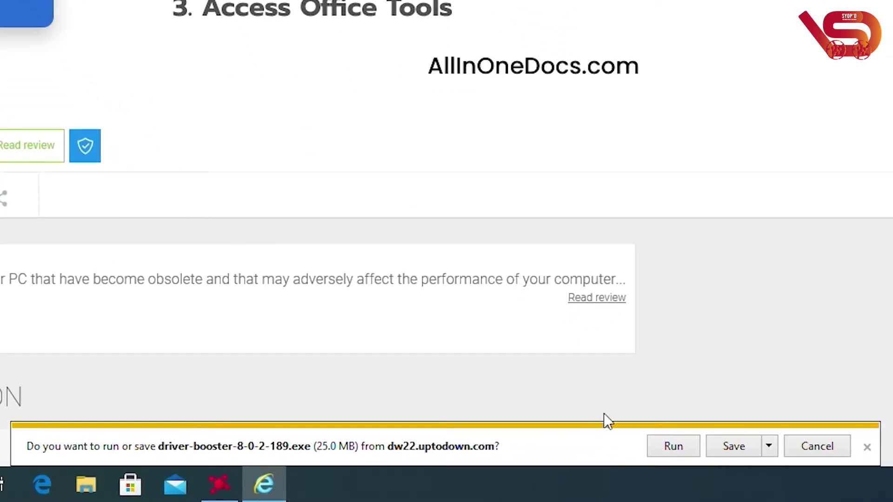
Run the Driver Booster 8 installer with permission to change the device, and install it without the Waterfox browser.
left_click(674, 446)
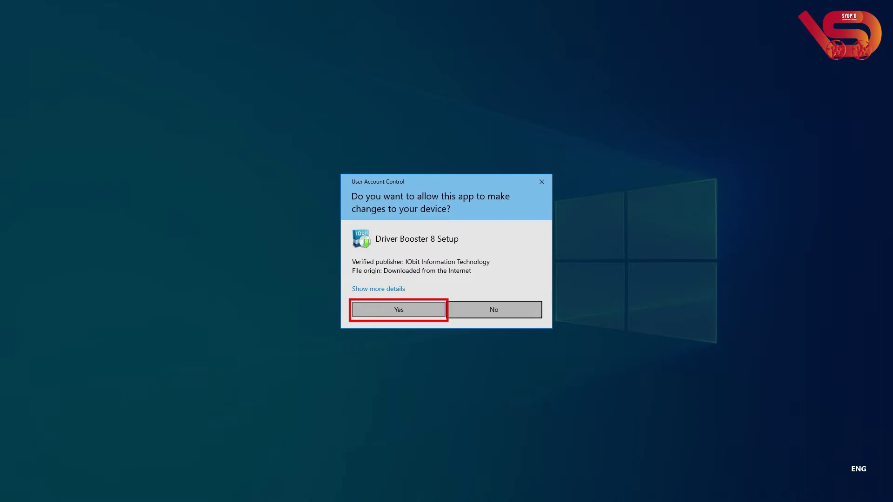
left_click(407, 313)
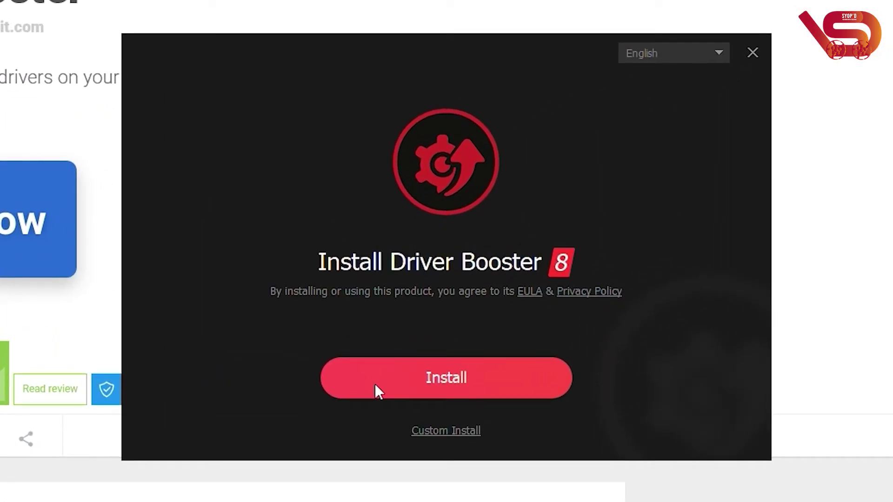
left_click(378, 393)
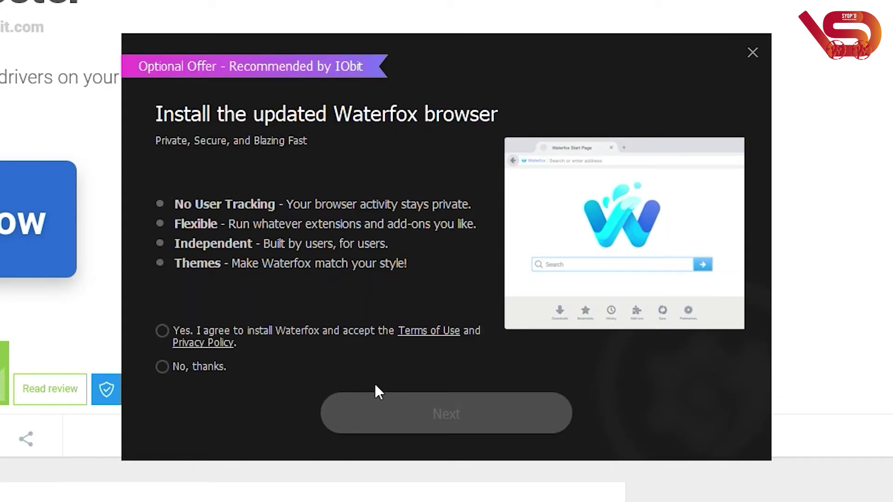
left_click(199, 368)
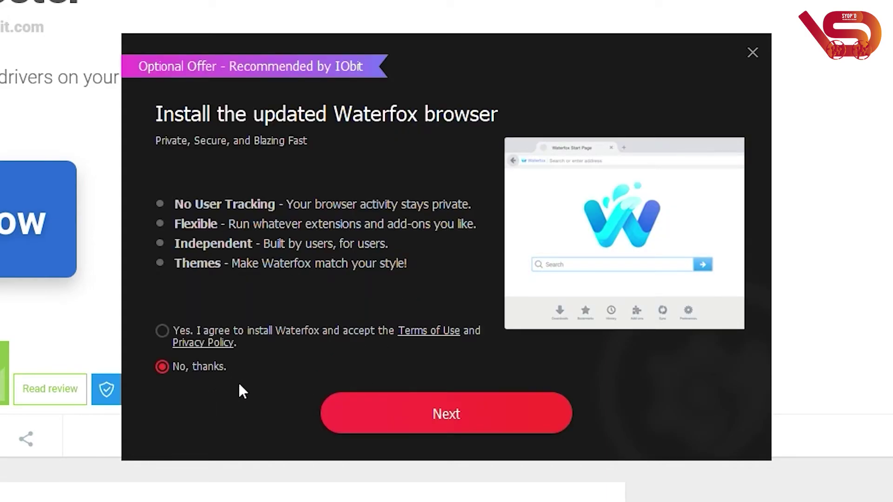
left_click(405, 415)
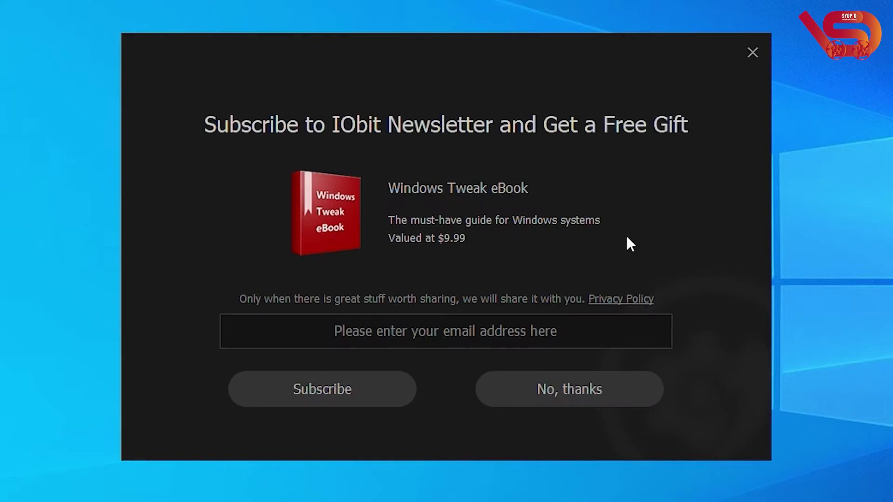
Decline the IObit newsletter subscription and start scanning the PC's drivers with Driver Booster.
left_click(603, 390)
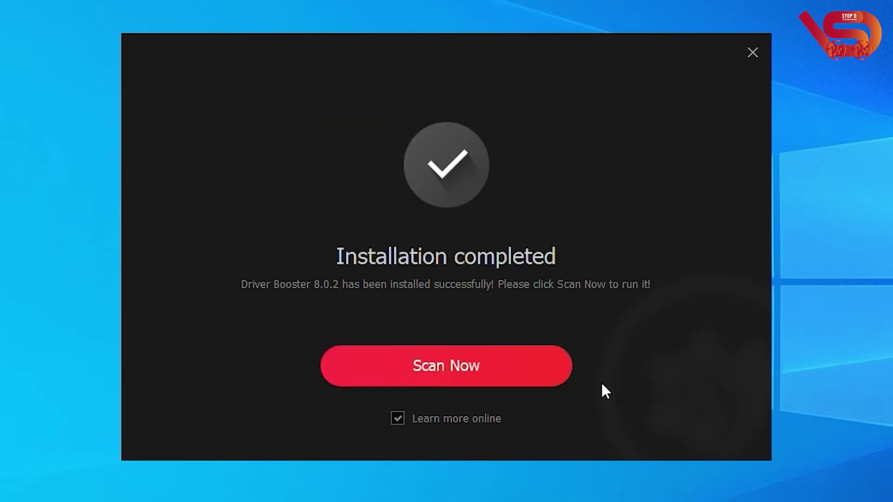
left_click(498, 368)
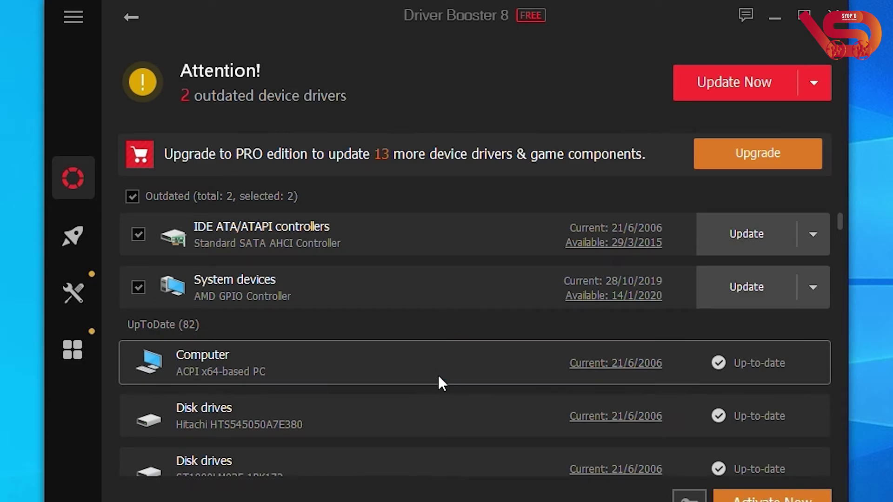
Review the scanned driver list, update all selected outdated drivers at once, and dismiss the PRO upgrade offer.
scroll(438, 376, "down", 3)
scroll(439, 377, "down", 3)
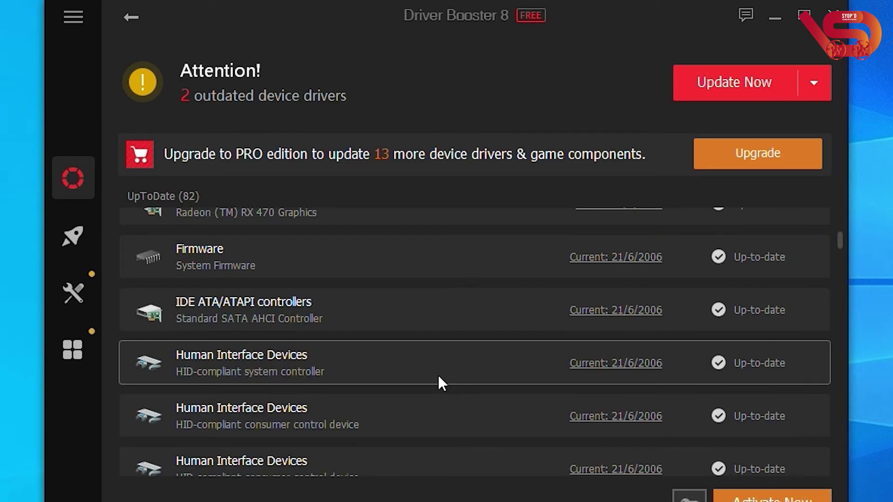
scroll(438, 378, "down", 3)
scroll(439, 377, "up", 9)
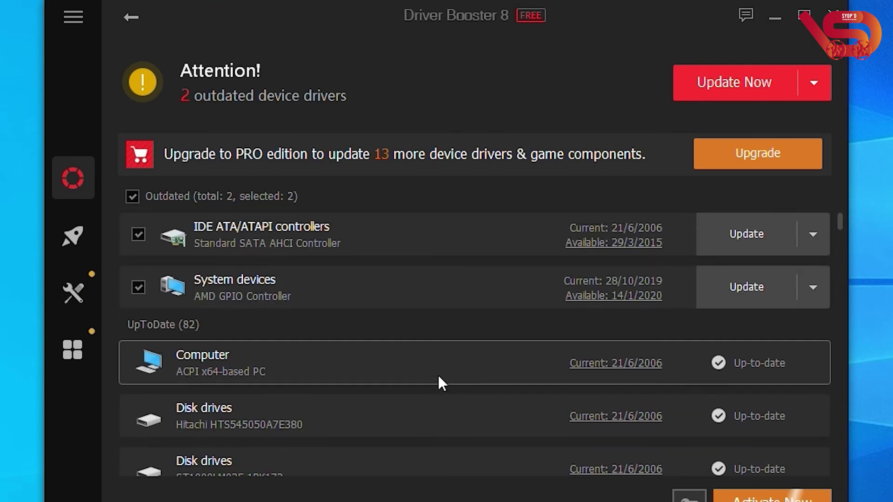
left_click(749, 89)
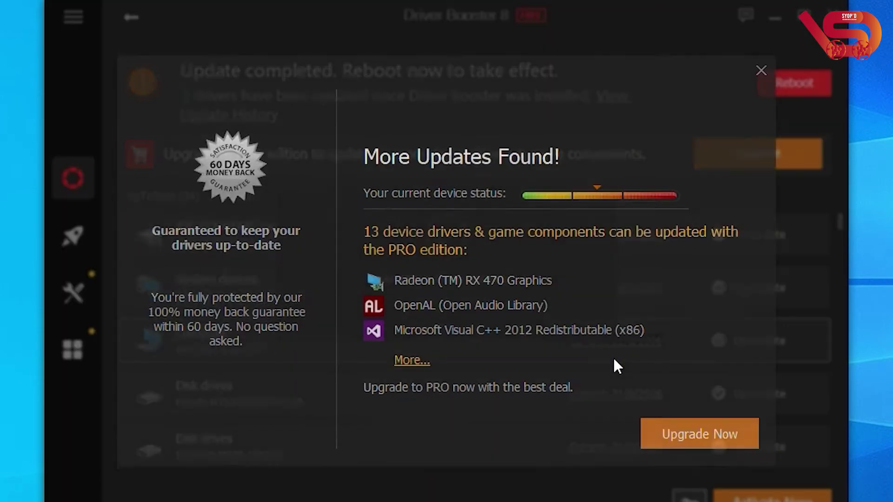
left_click(761, 73)
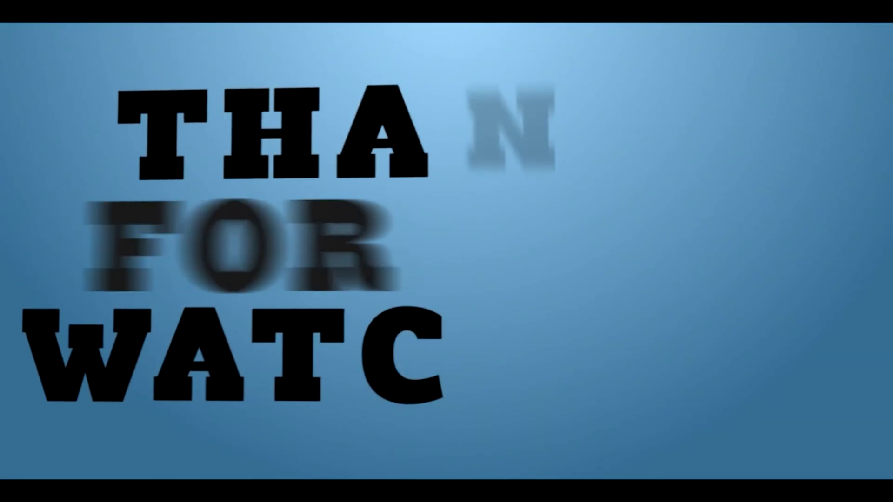